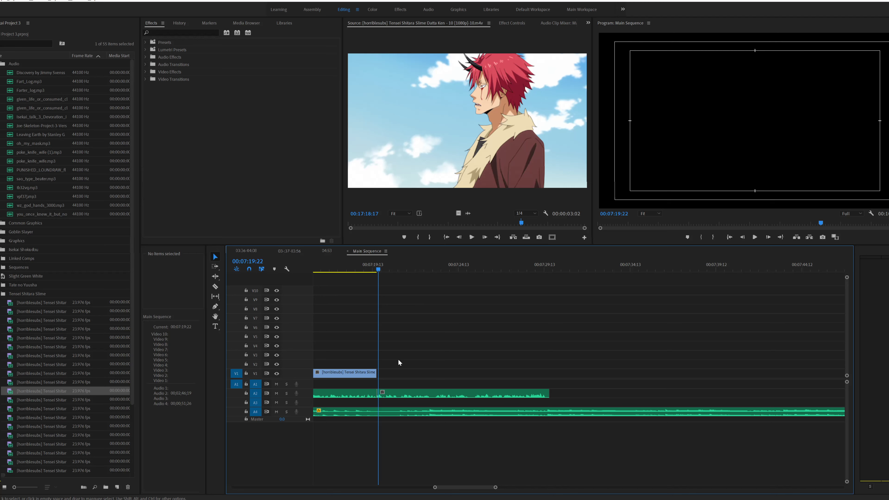
Step: Mark a new In point at 00:17:15:20 in the source clip, on the close shot of the red-haired character
mouse_move(382, 266)
mouse_down()
mouse_move(453, 265)
mouse_move(376, 269)
mouse_up()
click(495, 179)
key(Left)
key(j)
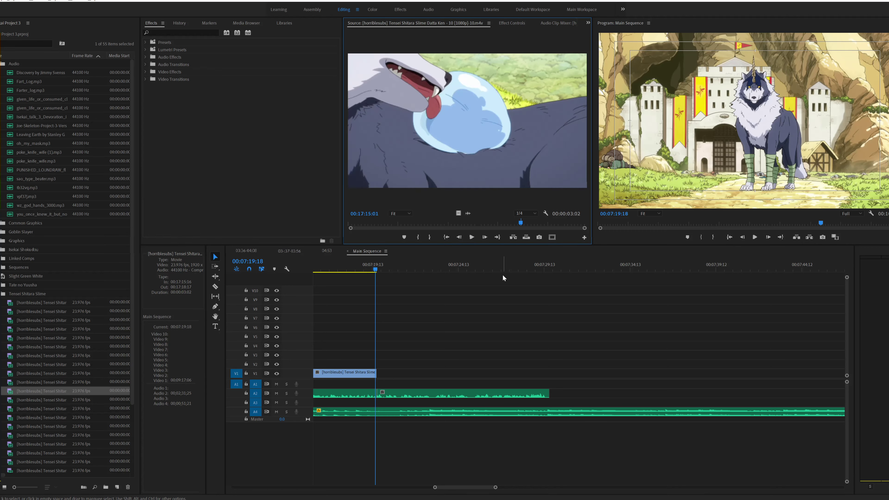
key(l)
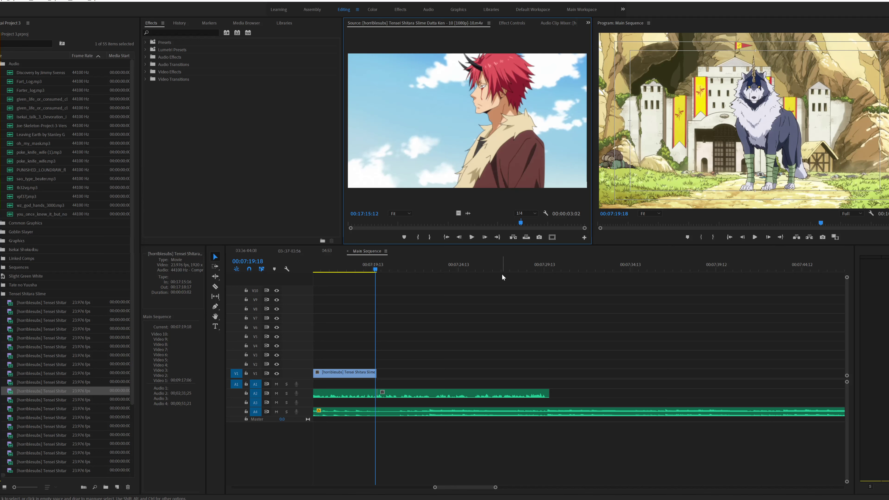
key(i)
Step: Place the marked source range on V1 as video only, directly after the existing clip
click(385, 265)
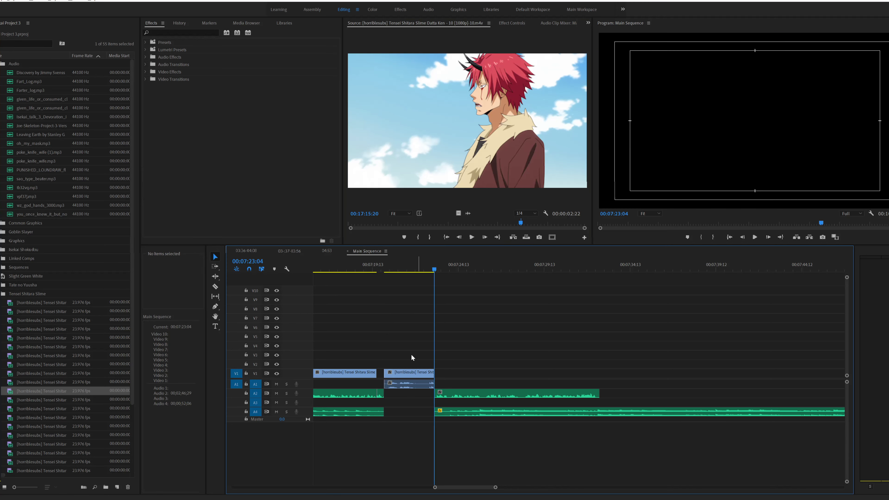
key(ctrl+z)
drag(454, 215, 398, 358)
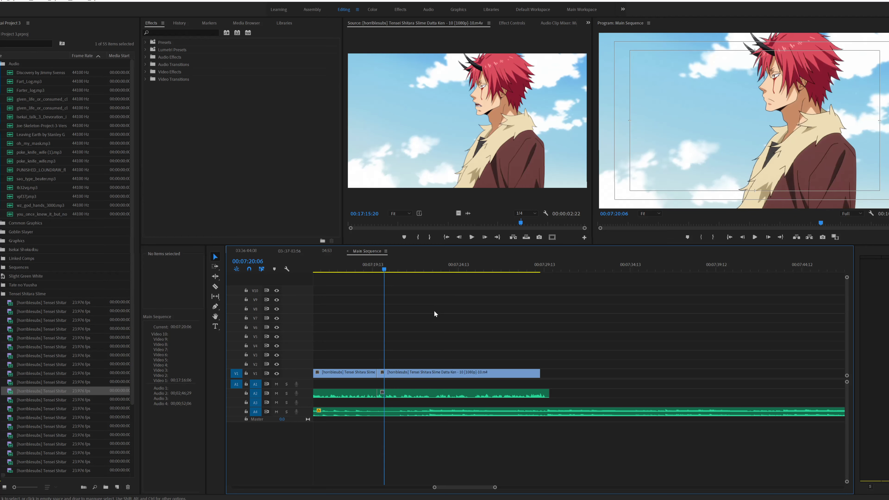
Step: Play the sequence from 00:07:20:01 to review the newly placed clip
drag(366, 267, 381, 268)
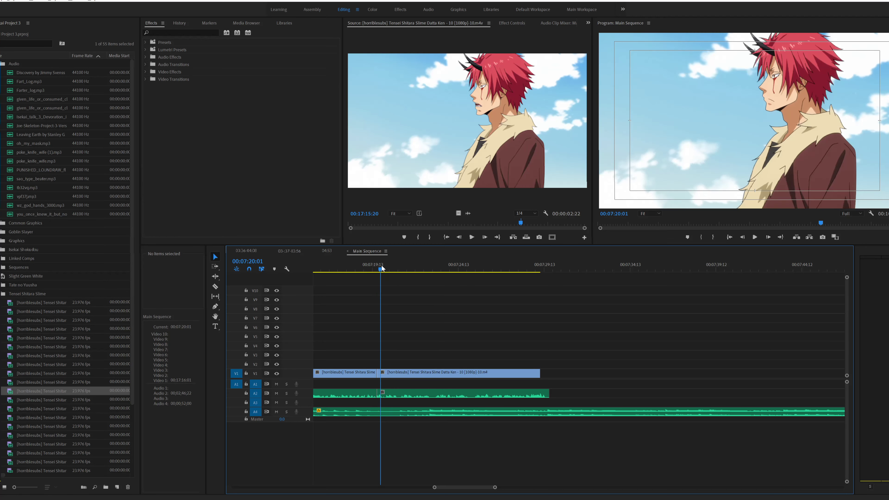
key(space)
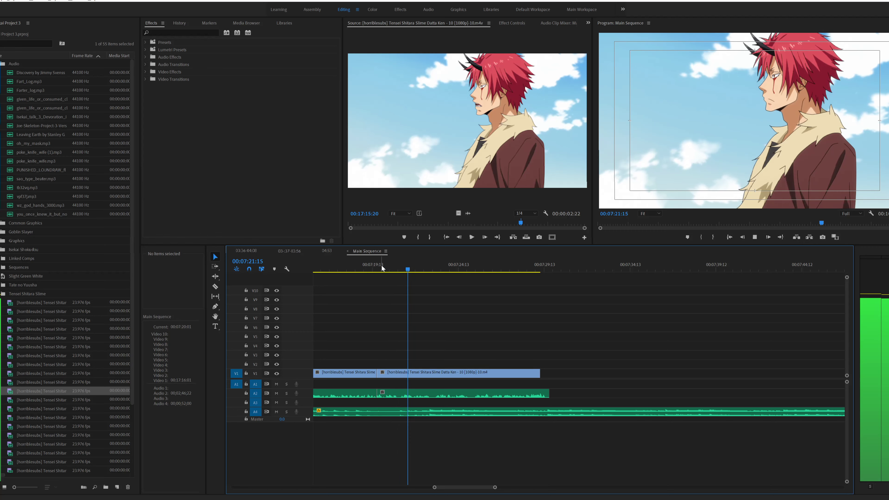
key(space)
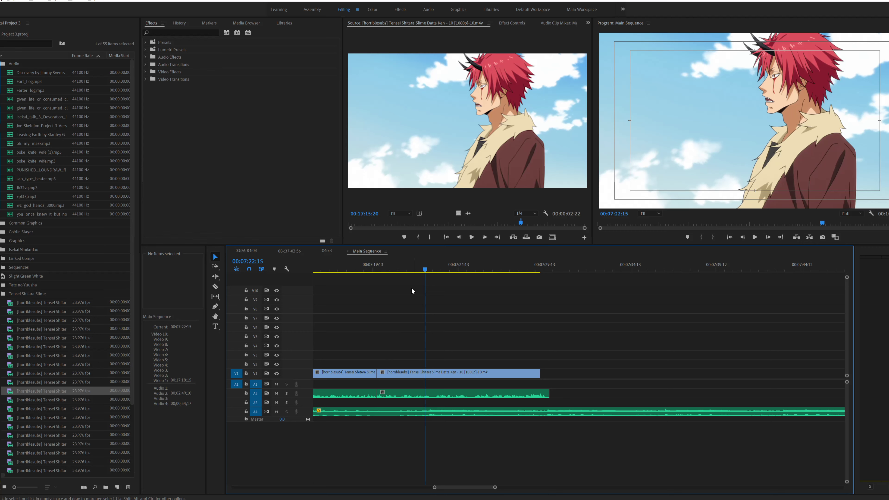
Step: Try adding a frame hold to the new V1 clip at 00:07:20:00
click(382, 270)
key(Left)
key(Left)
key(Left)
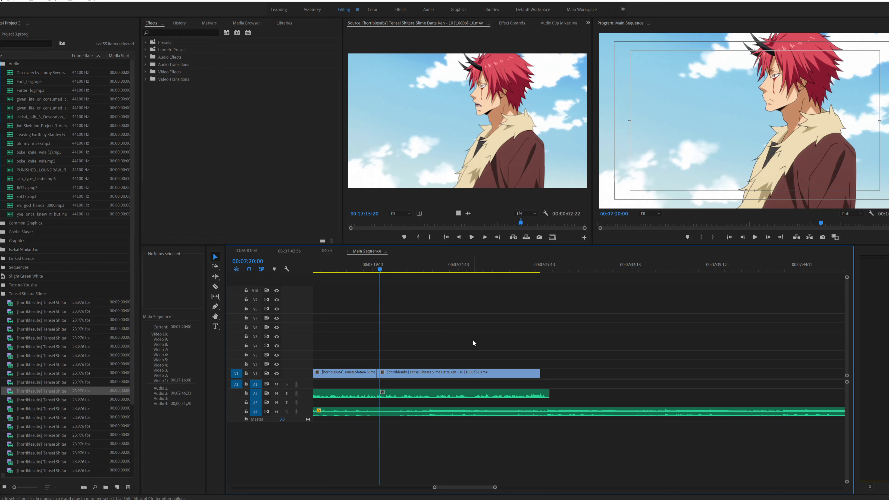
right_click(425, 369)
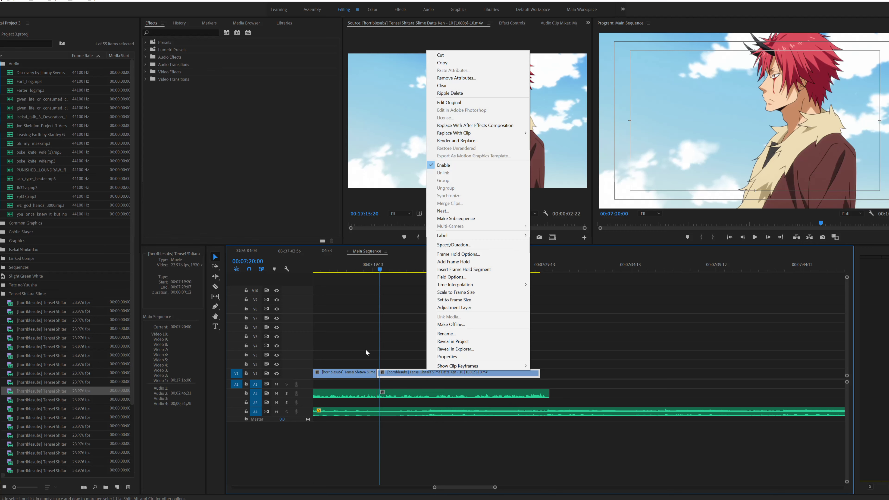
click(471, 269)
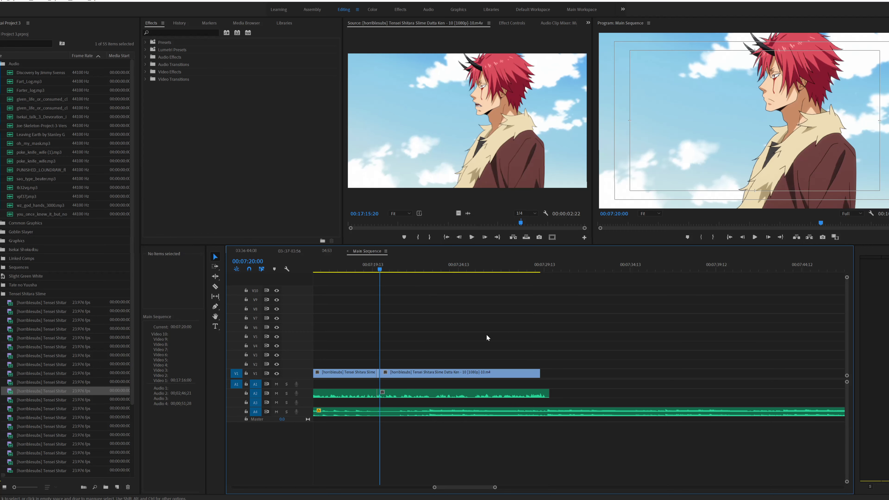
Step: Try sliding the held V1 clip slightly earlier and play the sequence across the cut
drag(380, 269, 376, 272)
key(space)
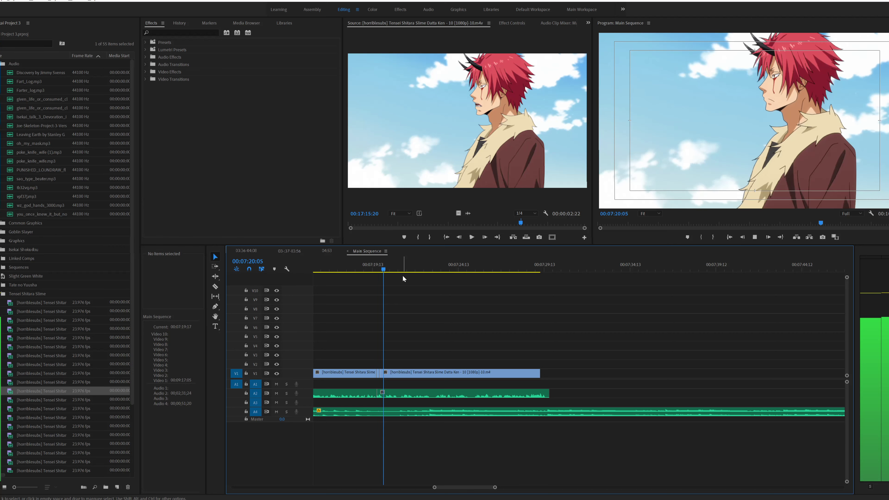
drag(395, 371, 392, 372)
click(375, 273)
key(space)
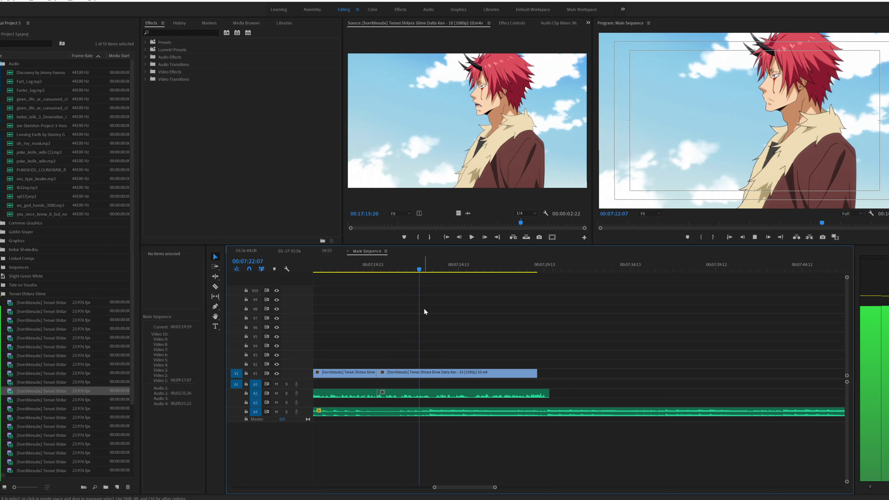
key(space)
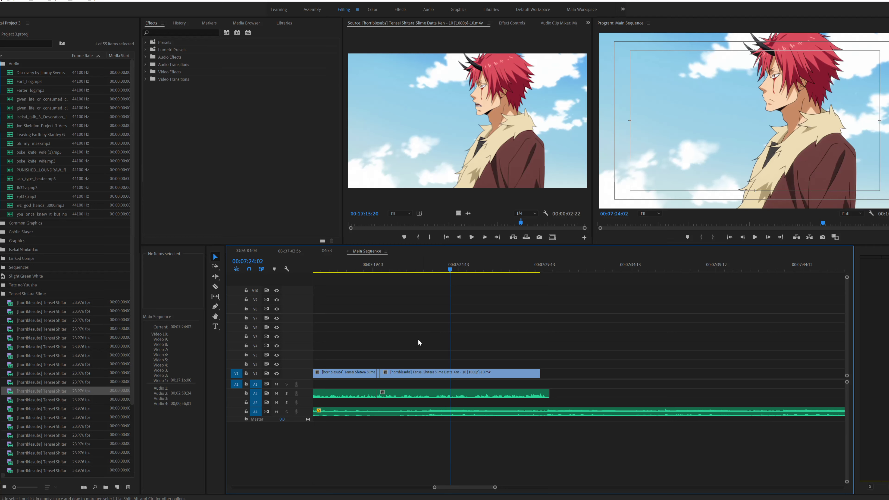
Step: Examine the first frames of the new V1 clip one by one to compare the character's mouth positions
drag(381, 263, 380, 295)
key(space)
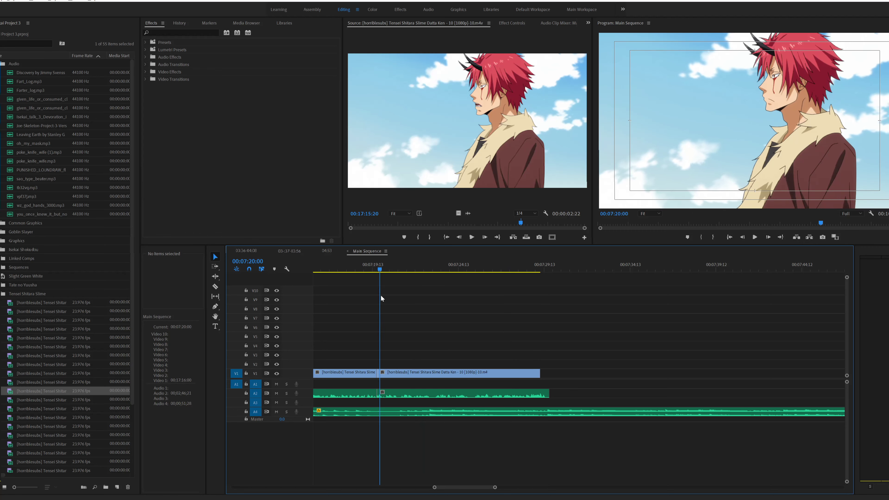
scroll(362, 326, up, 5)
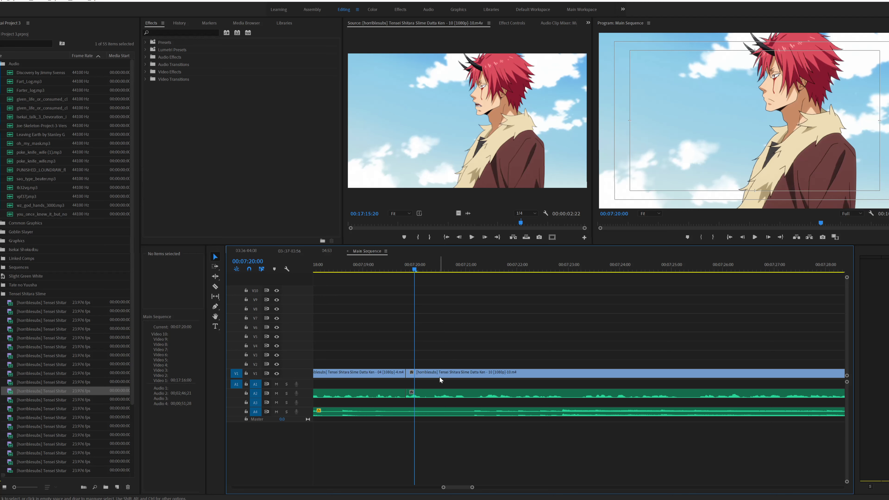
click(410, 270)
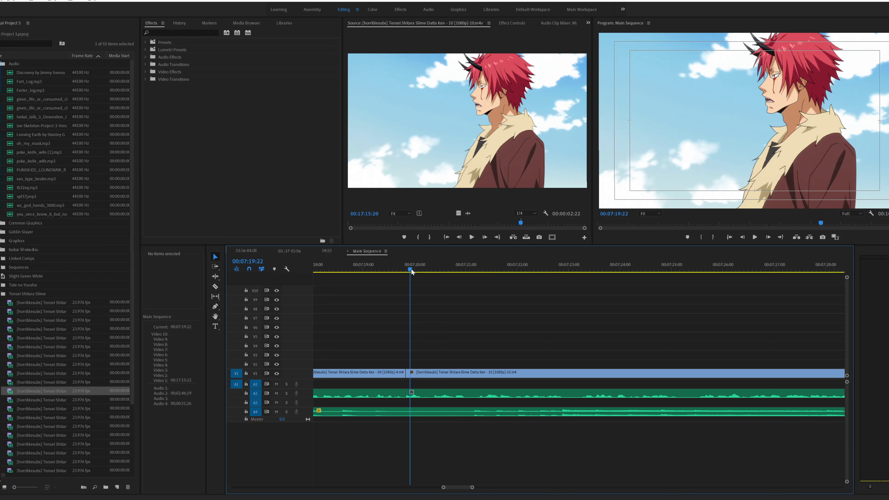
key(Left)
key(Left)
key(Left)
key(Right)
key(Right)
key(Right)
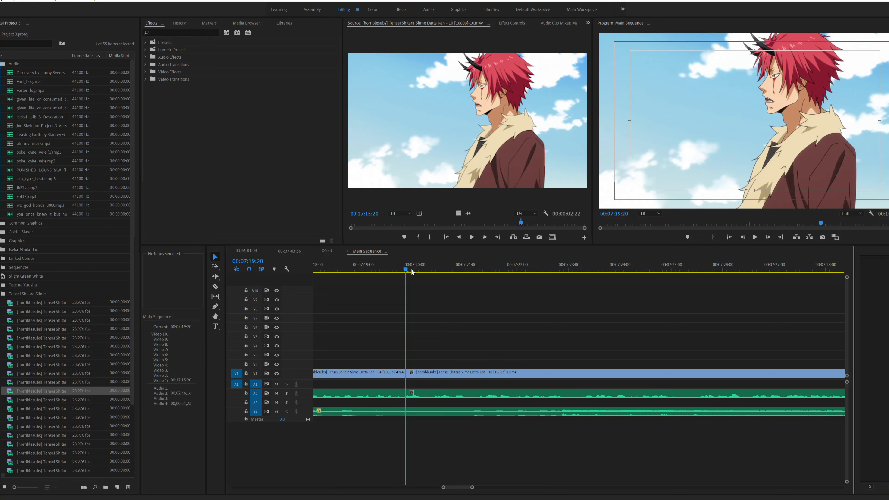
Step: Cut the new V1 clip at 00:07:19:23, remove the piece before the cut and close the gap to the preceding clip
click(412, 270)
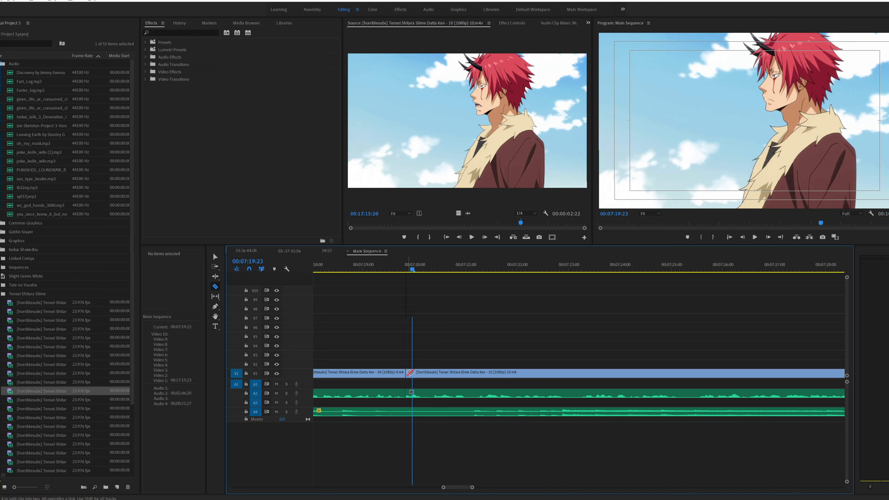
drag(424, 372, 419, 376)
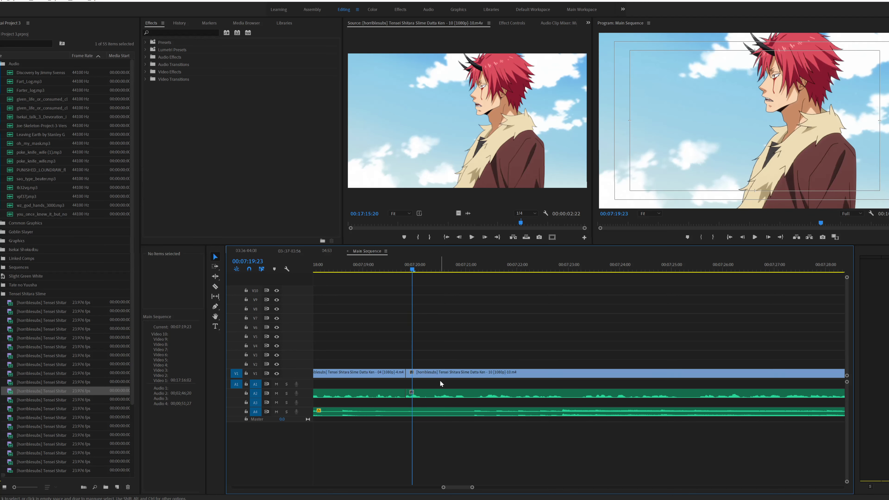
key(minus)
click(454, 373)
click(442, 341)
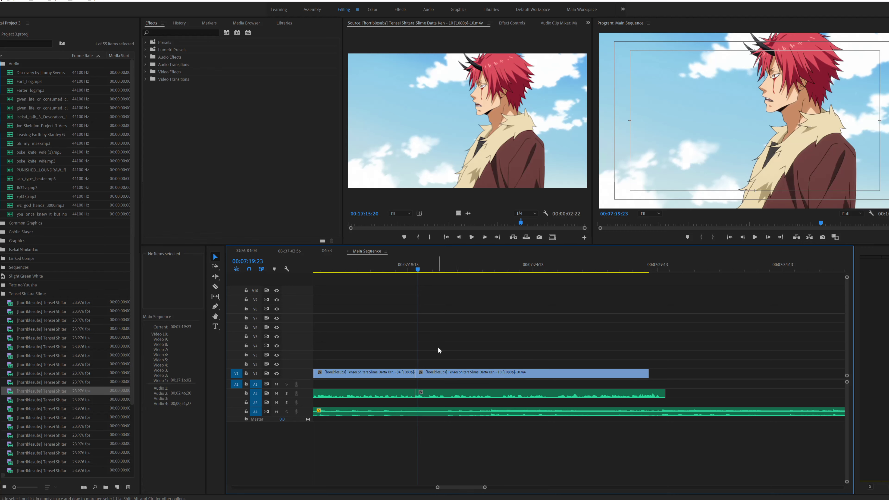
scroll(437, 346, down, 2)
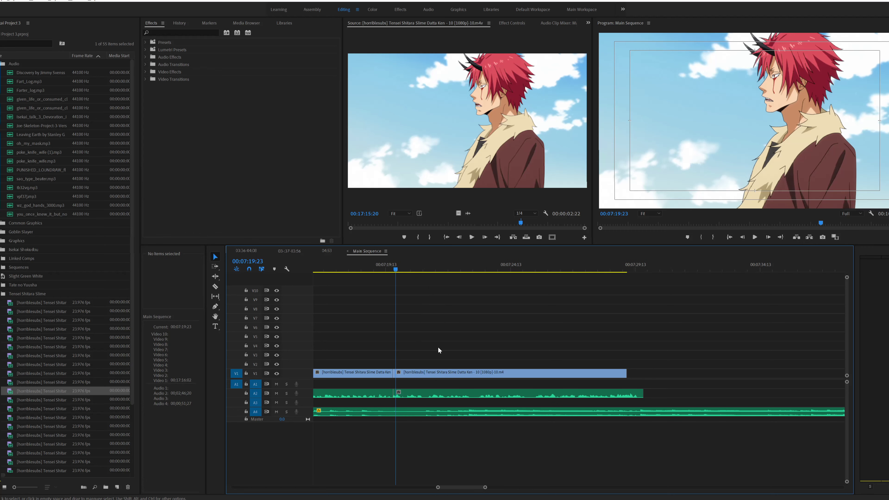
Step: Lock V1 and paste a copy of the trimmed clip onto V2, aligned with the start of the original
click(246, 373)
click(246, 373)
click(423, 374)
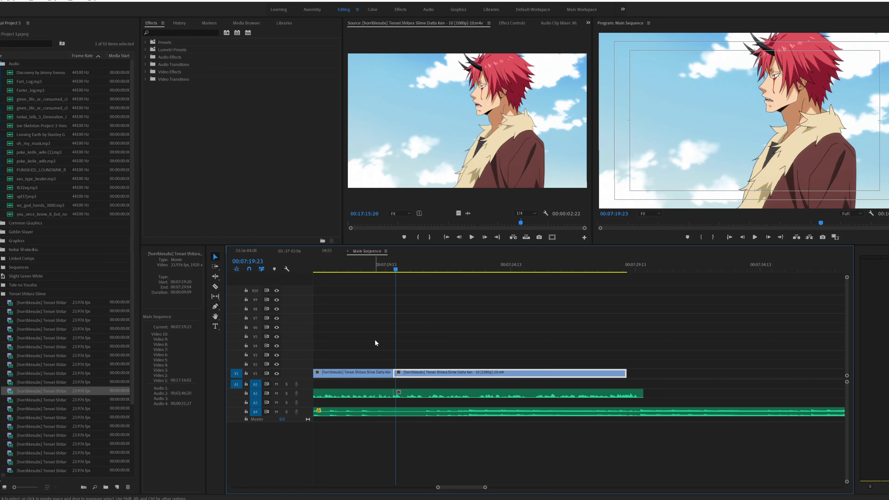
click(247, 374)
key(ctrl+v)
scroll(450, 338, up, 1)
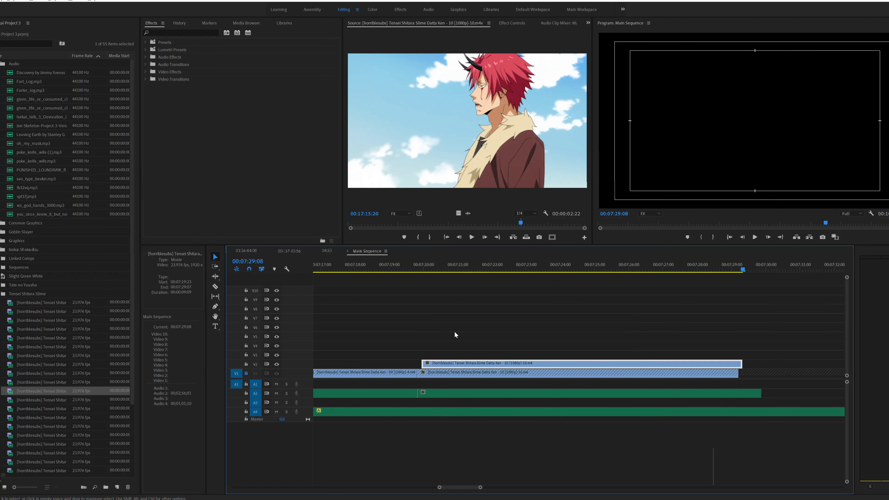
click(448, 340)
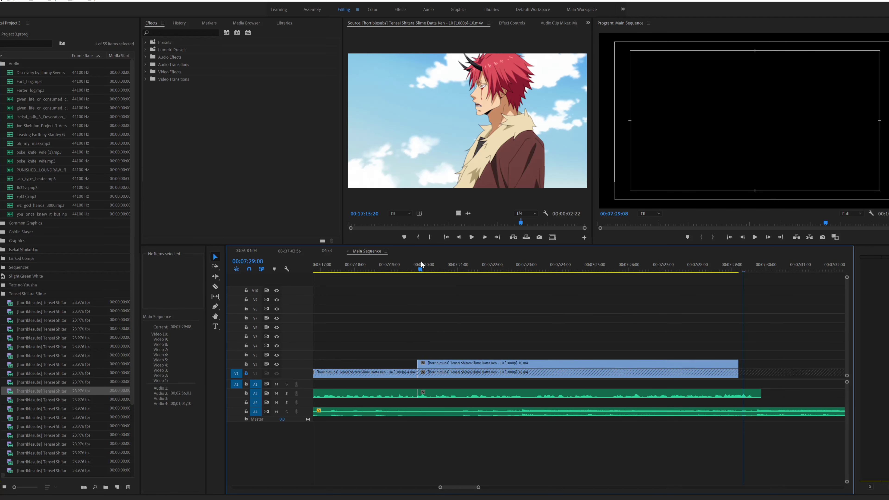
Step: Add a frame hold to the V2 clip at its start, 00:07:19:20, and scrub forward to check the still
click(422, 264)
key(Left)
key(Left)
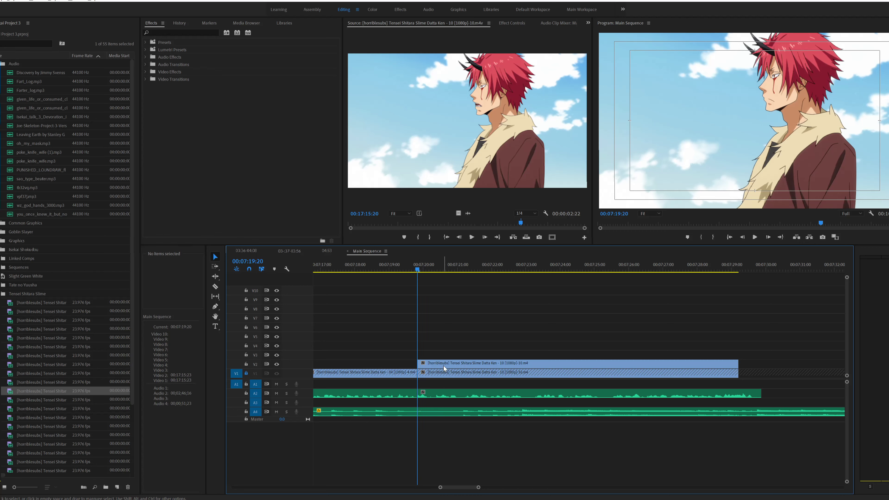
right_click(445, 365)
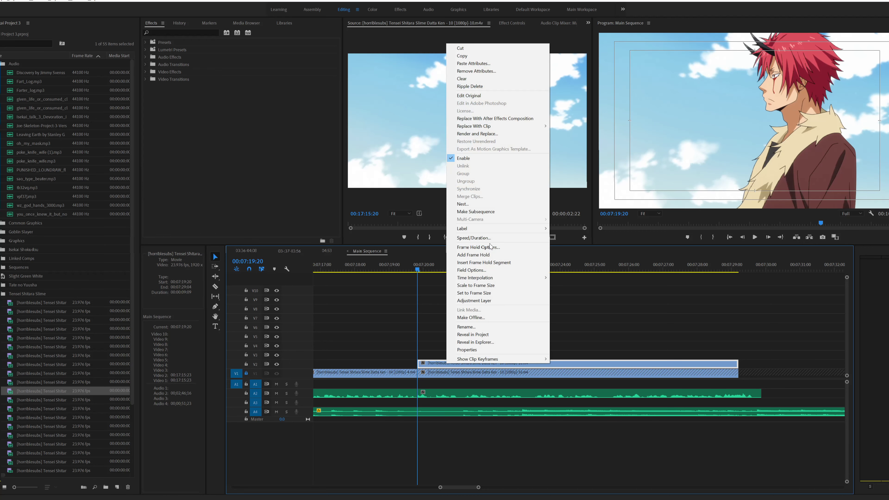
click(473, 254)
click(481, 334)
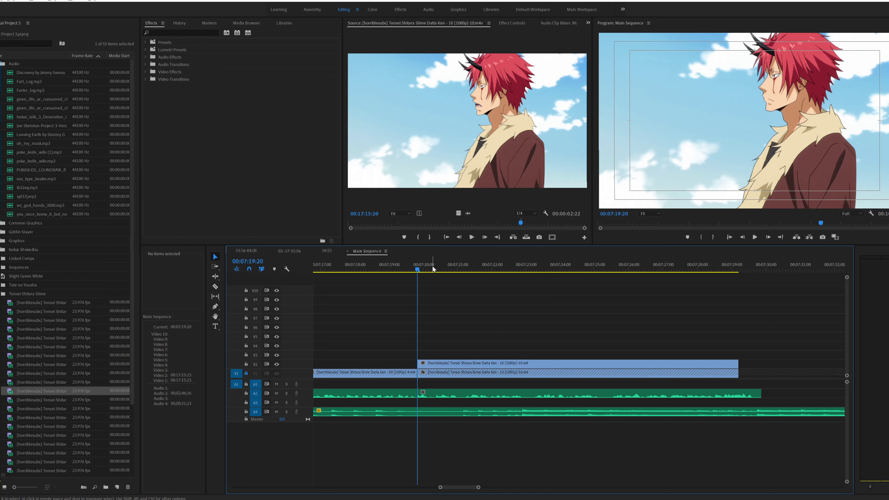
drag(433, 268, 451, 270)
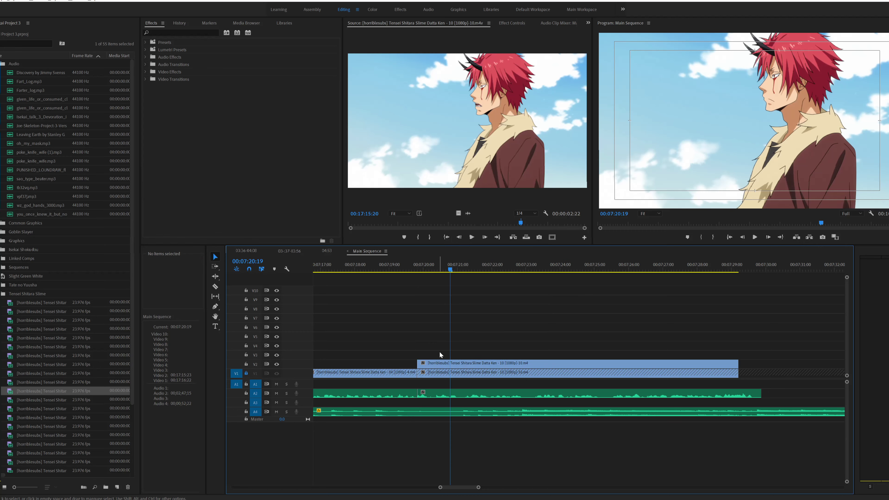
Step: Start a free-draw opacity mask on the V2 clip with the playhead at 00:07:19:20
click(445, 366)
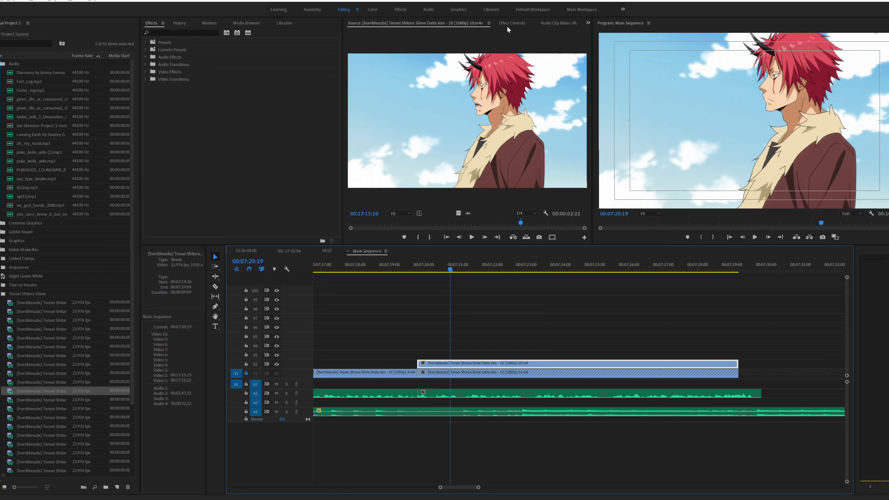
click(509, 25)
key(equal)
key(equal)
key(equal)
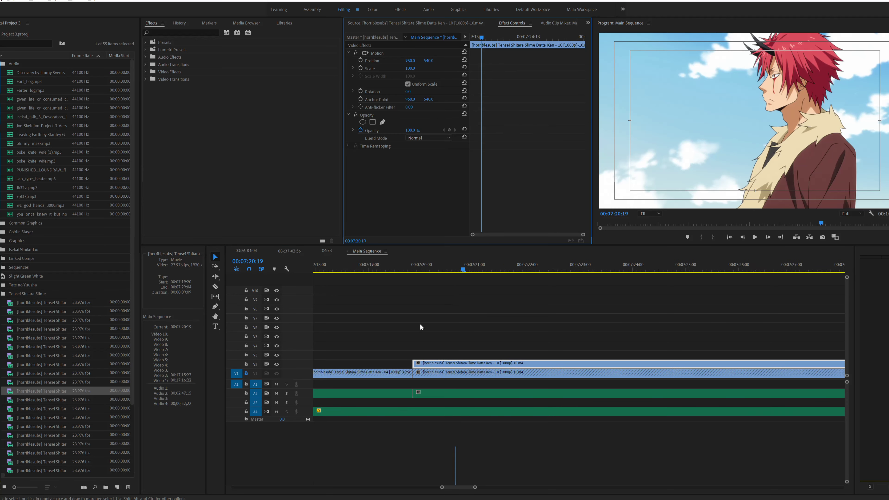
drag(481, 37, 470, 231)
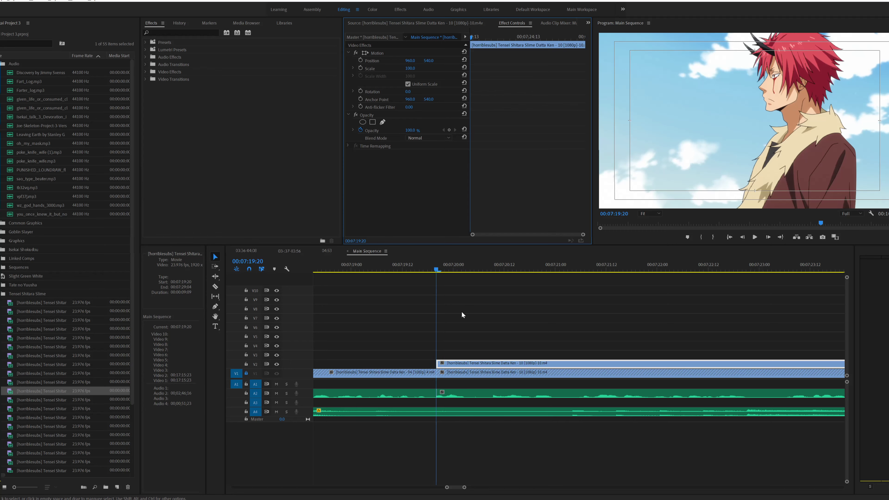
scroll(461, 311, down, 2)
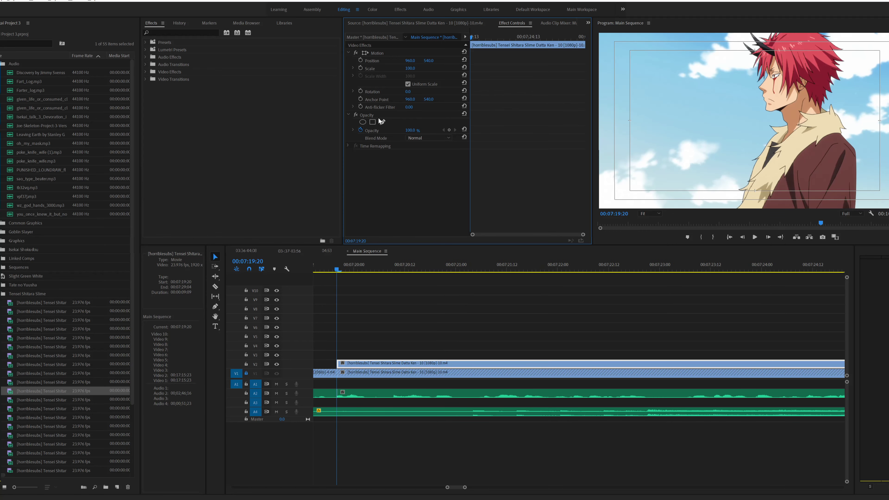
click(383, 121)
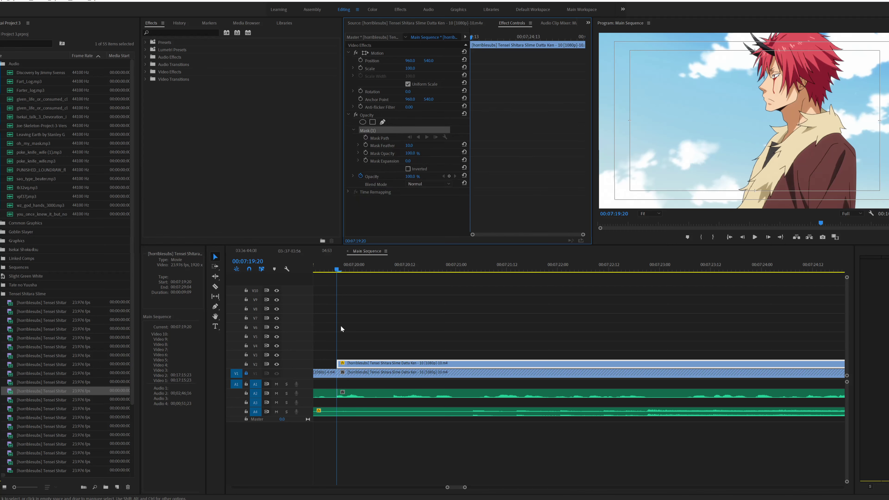
Step: Temporarily hide V2 to compare the V1 frame at 00:07:20:06 with the clip's first frame
click(277, 364)
drag(339, 269, 382, 270)
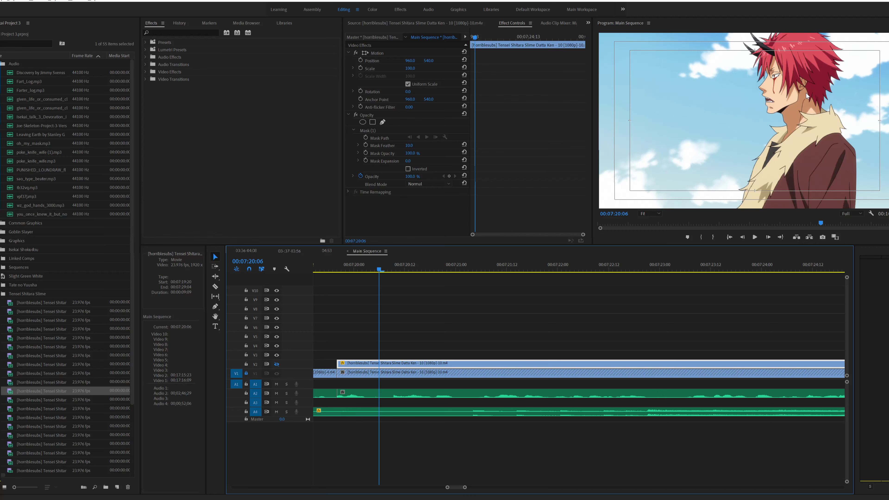
key(Up)
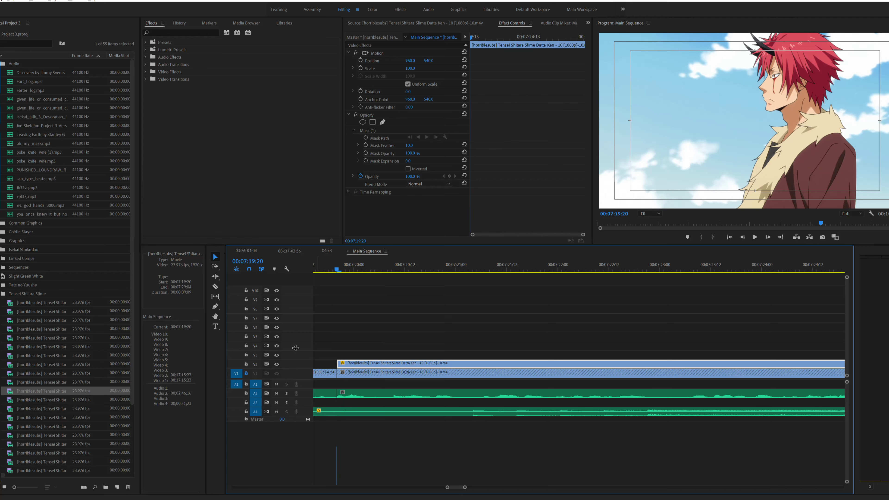
Step: Draw a closed free-draw opacity mask around the character's mouth, jaw and neck on the V2 clip at 00:07:19:20
click(382, 122)
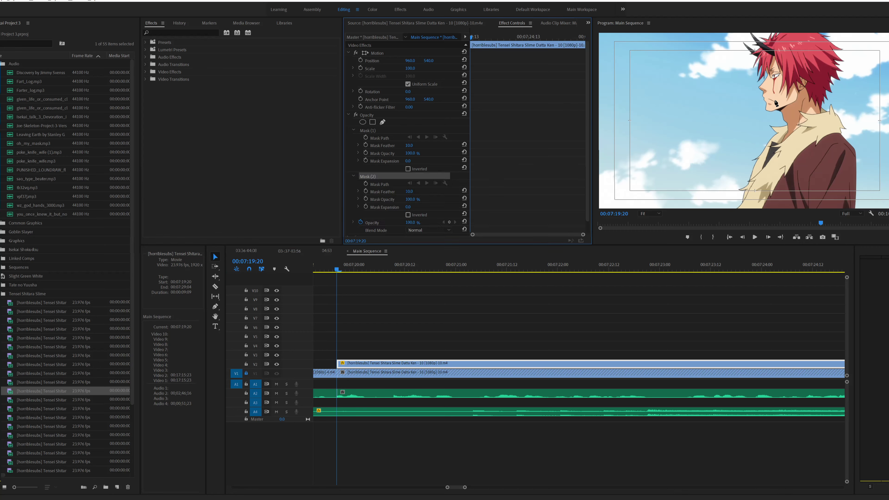
click(757, 90)
click(802, 86)
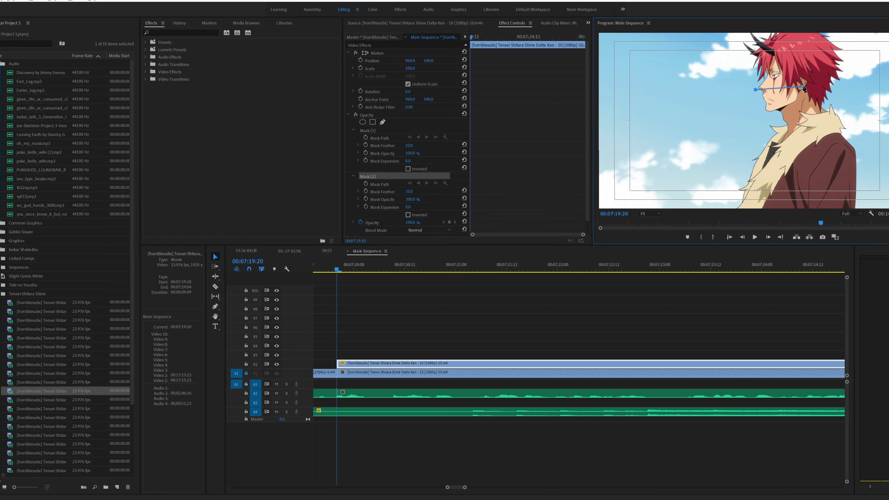
click(822, 111)
click(826, 120)
click(812, 143)
click(789, 152)
click(770, 151)
click(771, 139)
click(759, 127)
click(749, 106)
click(745, 91)
click(755, 90)
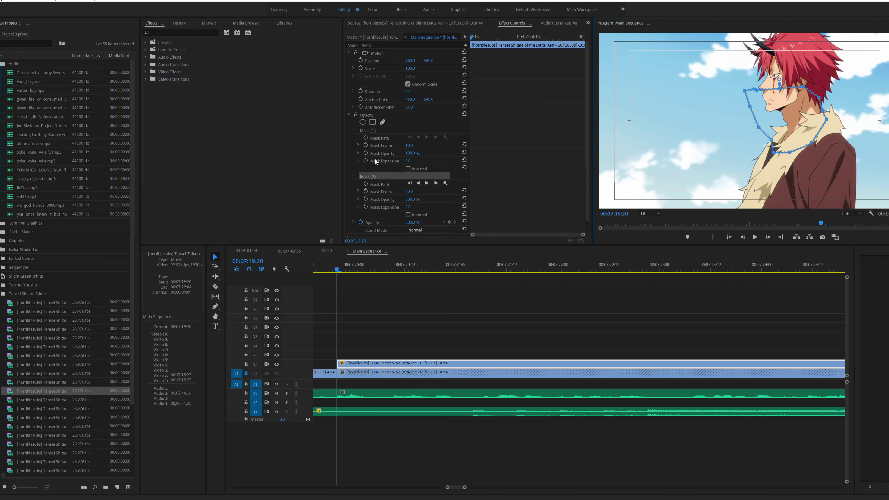
Step: Delete the unused empty Mask (1) from the V2 clip's Opacity effect
click(360, 312)
drag(338, 266, 379, 278)
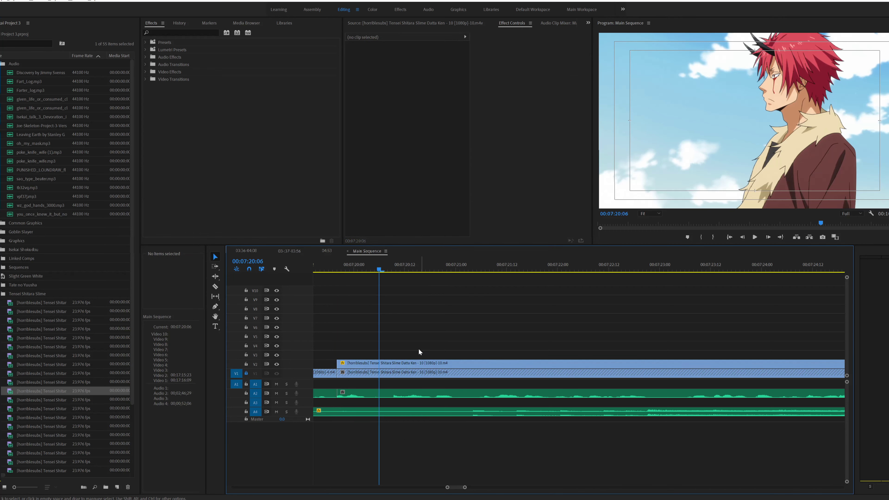
click(369, 363)
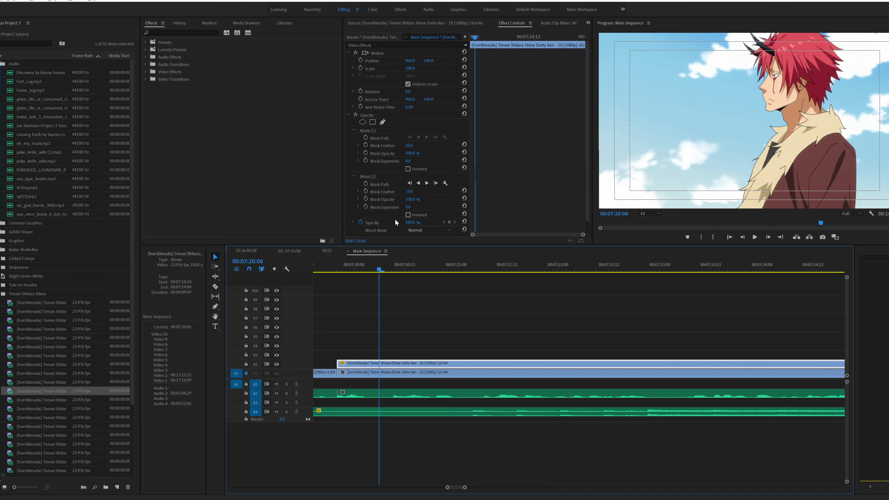
scroll(491, 184, down, 1)
click(384, 117)
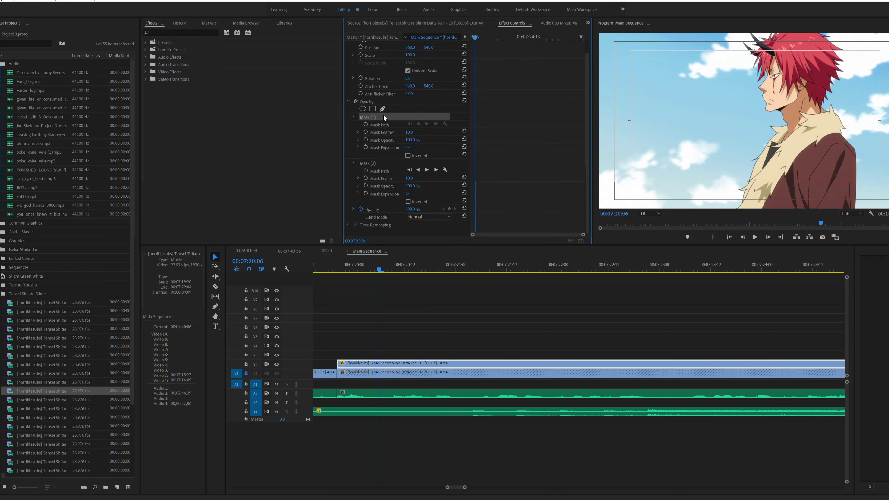
key(Delete)
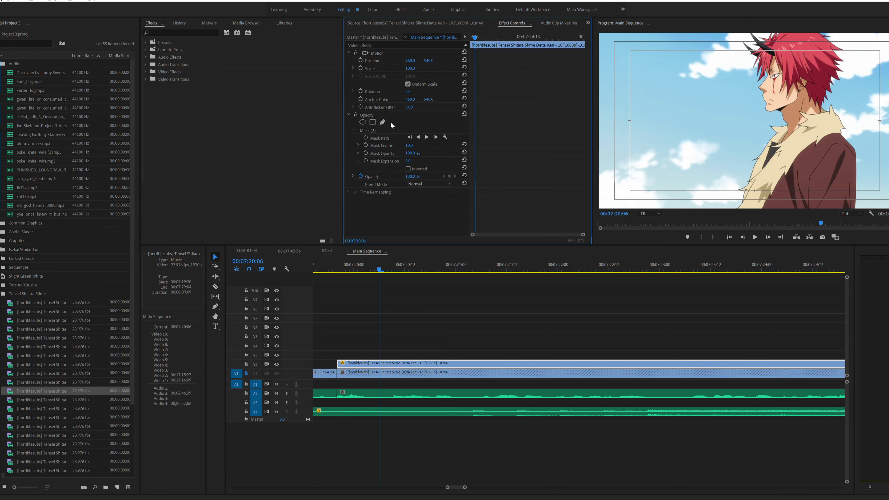
Step: Scrub through the masked section and temporarily hide V2 to compare the mouth movement with and without the overlay
click(338, 269)
drag(338, 269, 460, 297)
key(minus)
click(277, 364)
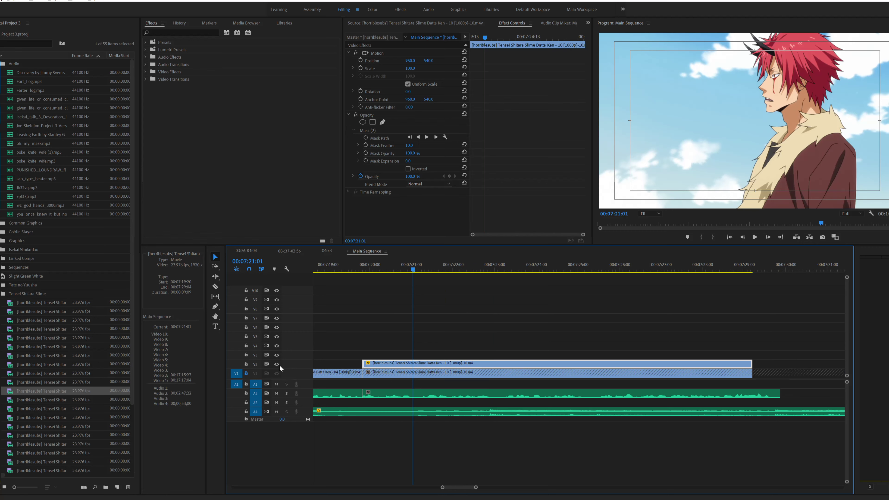
click(389, 296)
click(371, 270)
drag(371, 270, 415, 283)
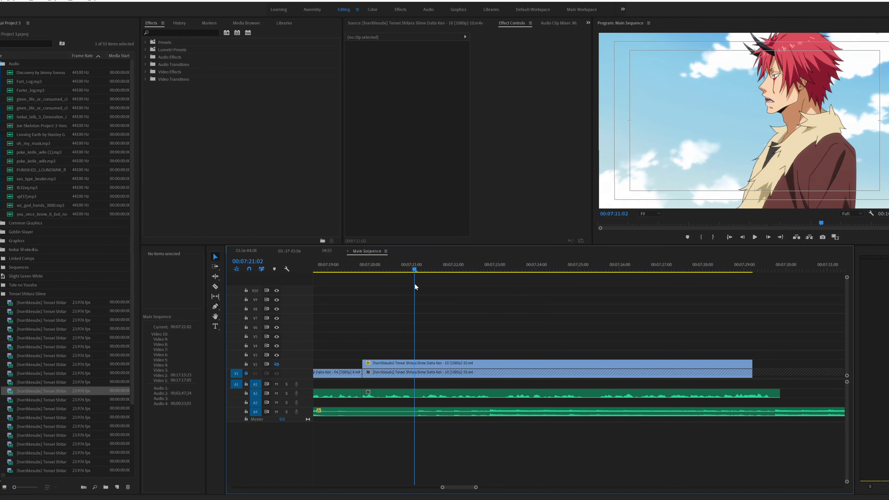
click(275, 364)
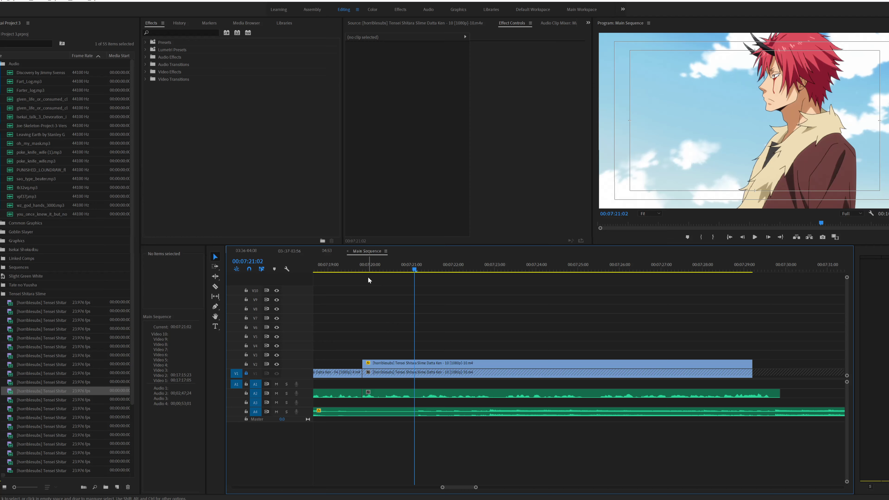
Step: Scrub the shot from 00:07:19:20 onward to examine where the head turn starts to break the frozen-mouth overlay
click(362, 269)
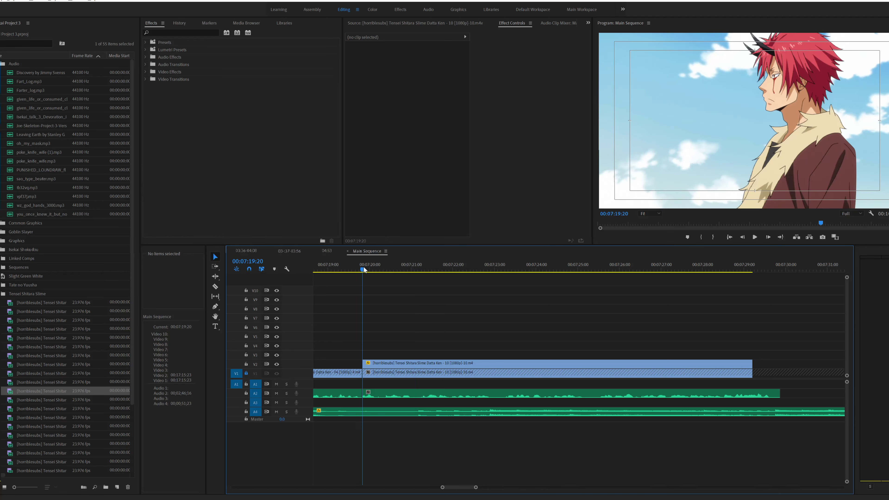
drag(363, 266, 654, 274)
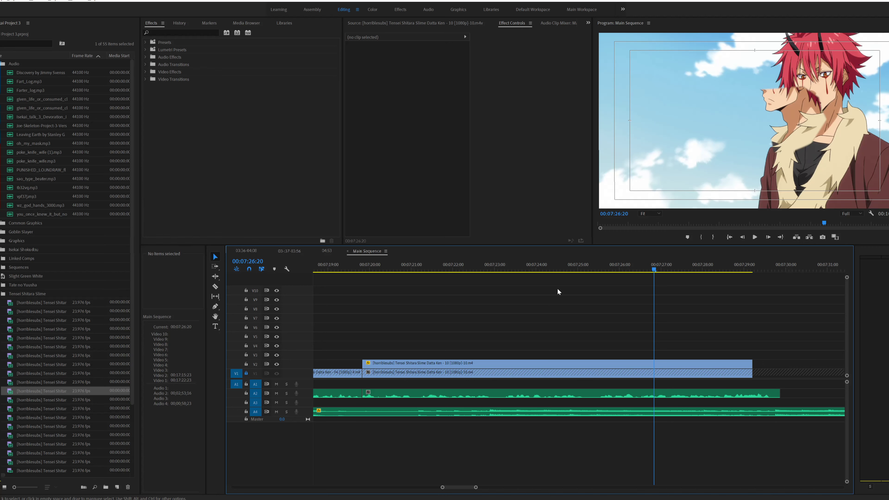
drag(571, 268, 591, 263)
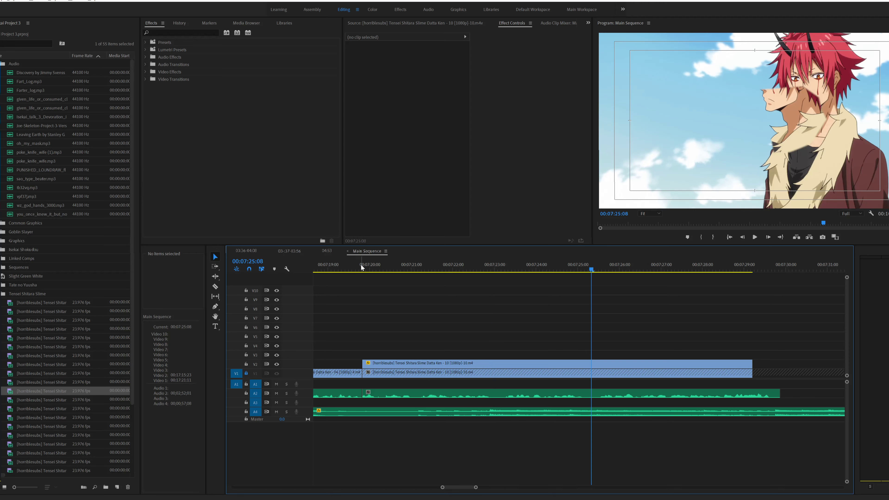
click(360, 267)
click(594, 259)
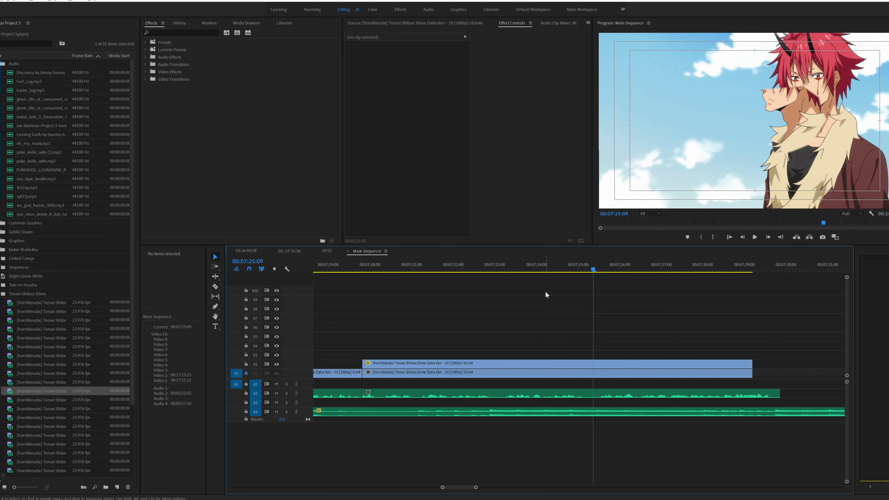
drag(580, 266, 508, 276)
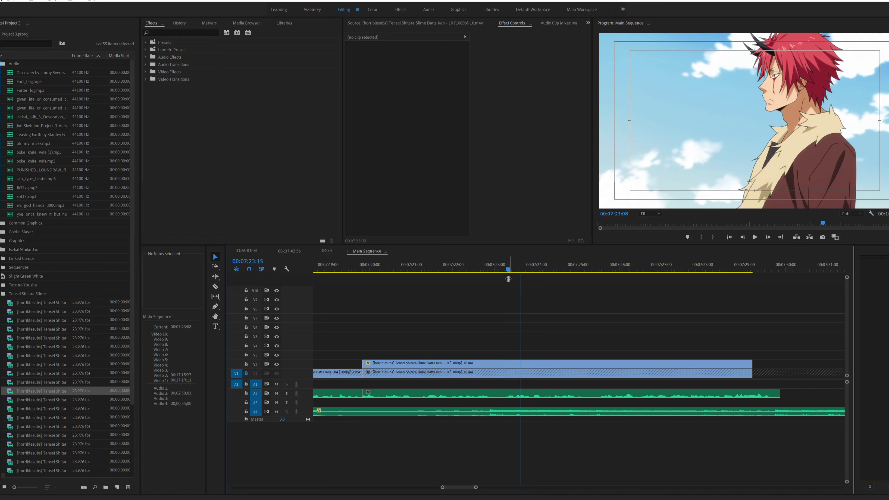
Step: Unlock track V1
click(246, 373)
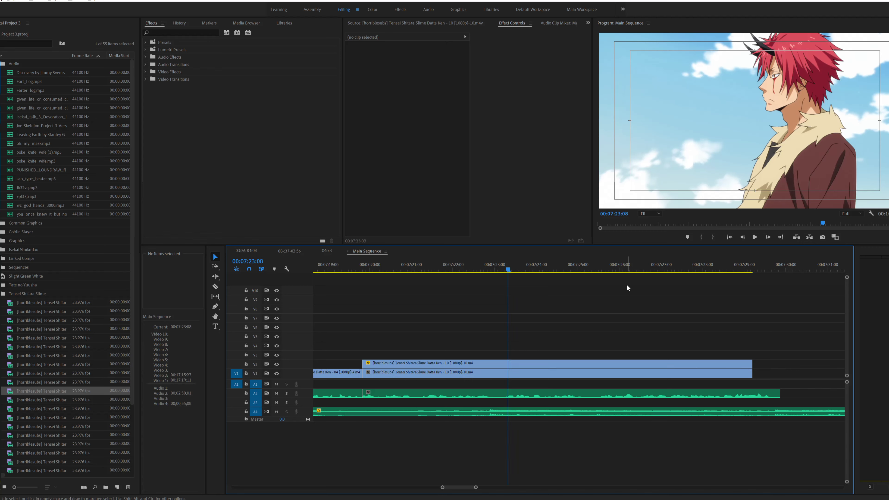
key(minus)
drag(540, 317, 476, 376)
right_click(479, 375)
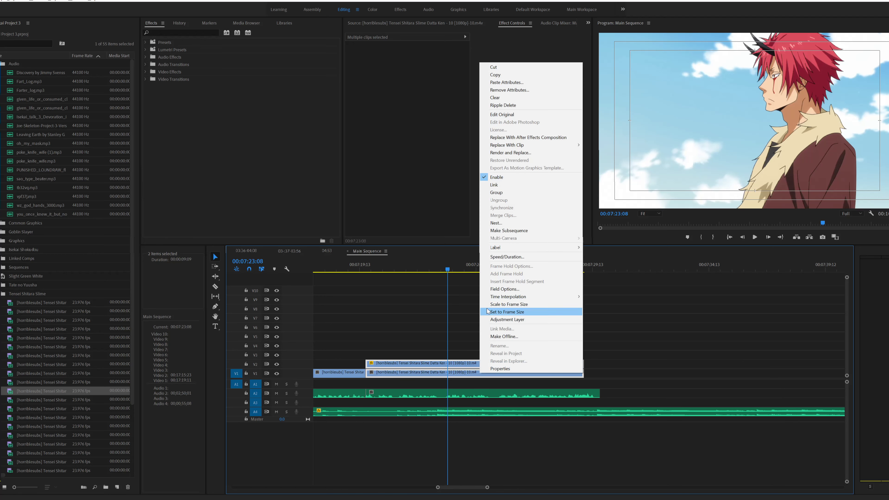
click(501, 257)
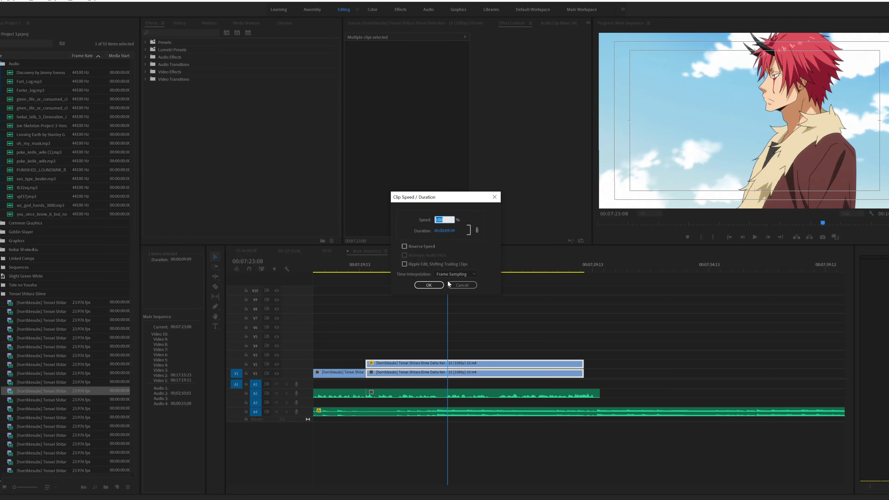
click(462, 285)
Step: Cut the V1 and V2 clips at 00:07:25:03, just before the head turns, and delete both parts after the cut
drag(447, 269, 499, 266)
key(Left)
key(Left)
key(Left)
key(Left)
key(Left)
key(Left)
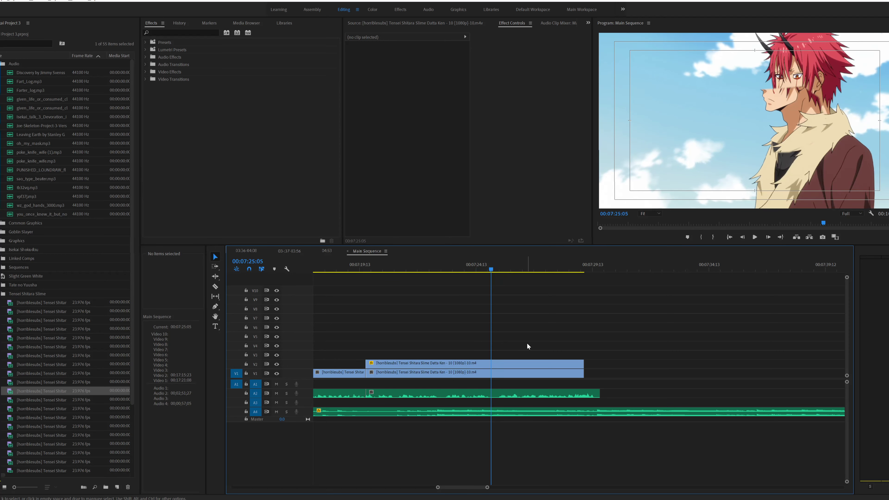
key(c)
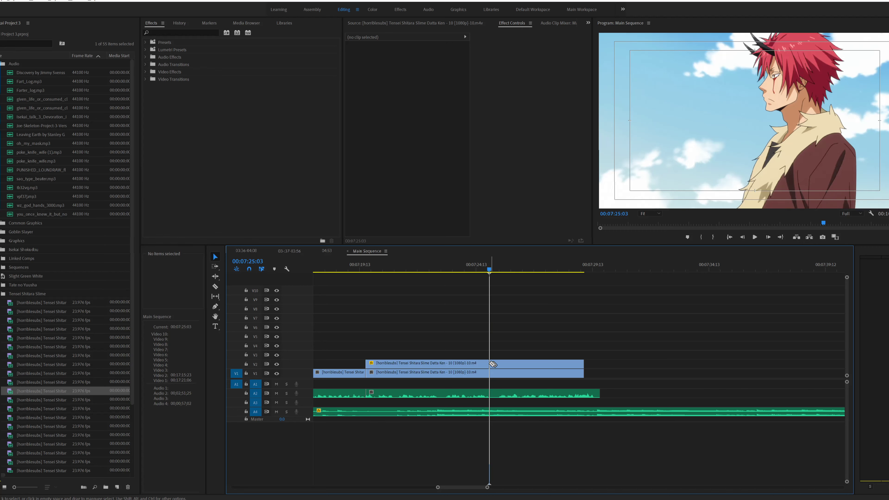
click(490, 364)
click(489, 373)
key(v)
drag(502, 346, 501, 383)
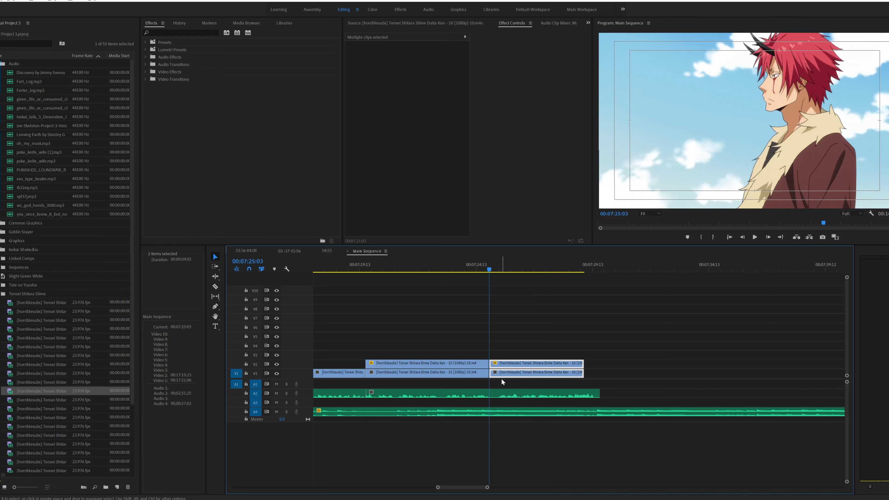
key(Delete)
Step: Try setting the duration of the V1 and V2 clips together to 00:00:10:00, scrub the result, and undo the change
drag(520, 326, 367, 380)
right_click(447, 374)
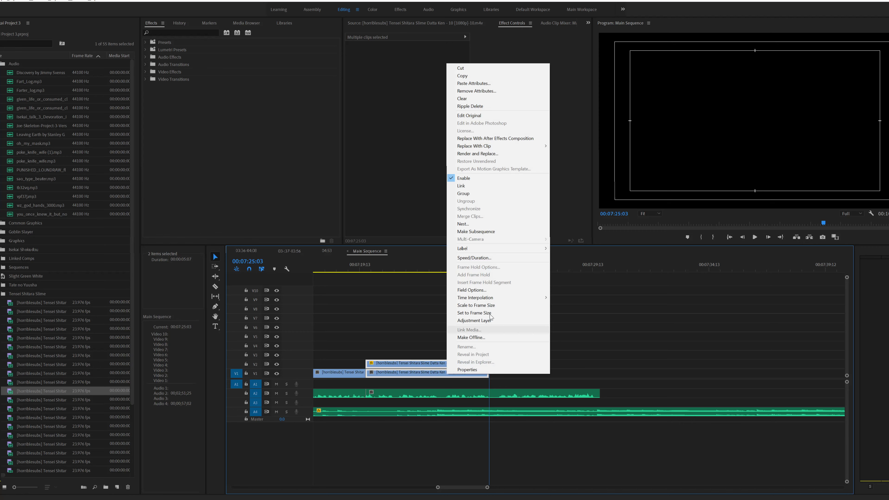
click(391, 350)
right_click(418, 373)
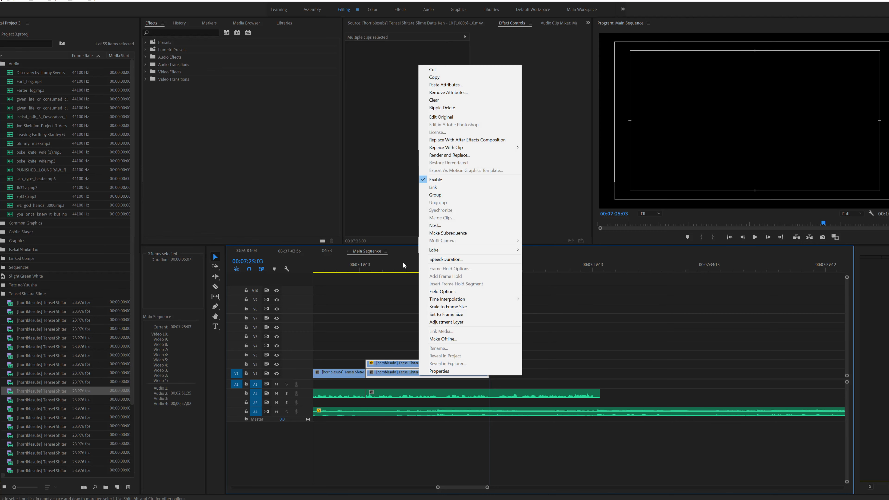
click(461, 260)
click(464, 231)
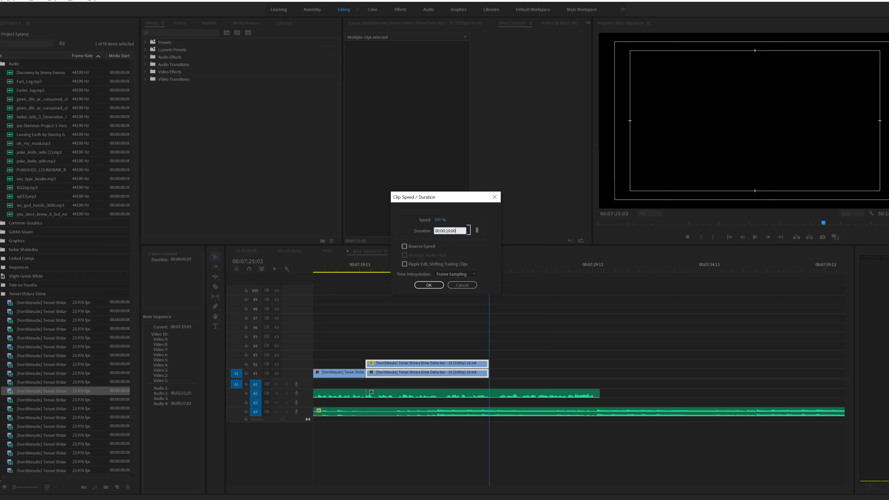
click(425, 285)
click(573, 325)
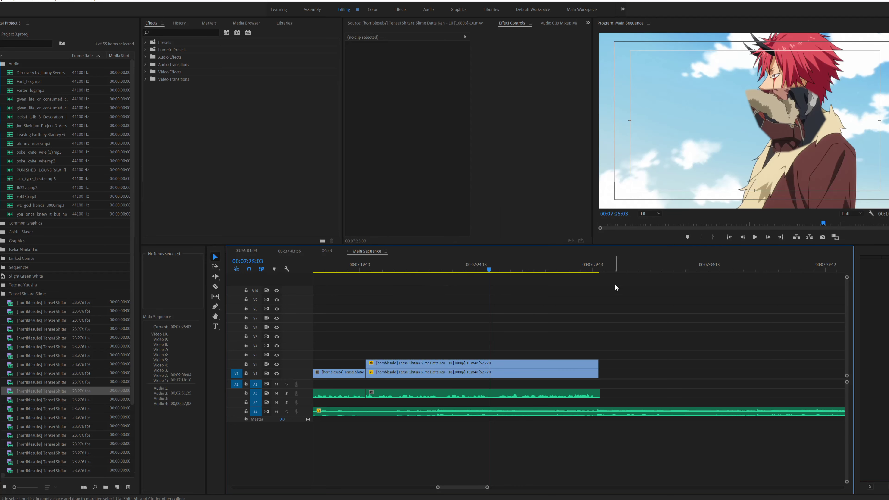
drag(471, 268, 389, 267)
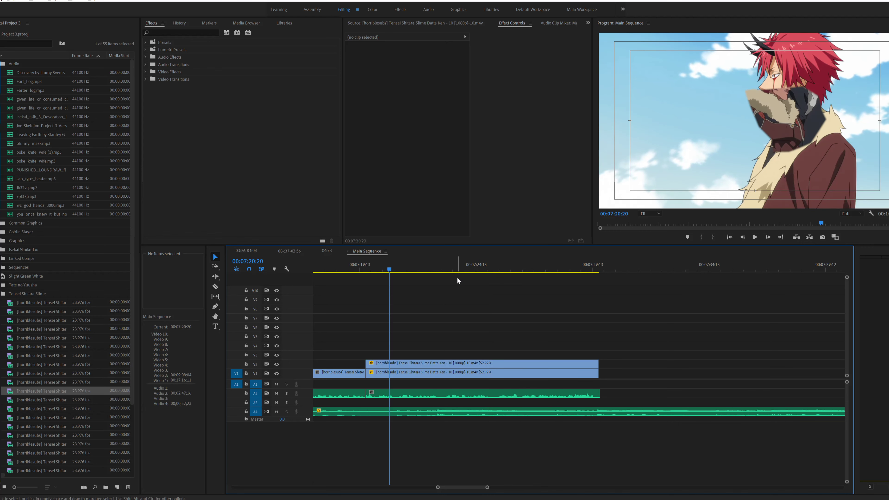
key(ctrl+z)
Step: Slow down only the trimmed V1 clip by setting its duration to 00:00:10:00
right_click(478, 373)
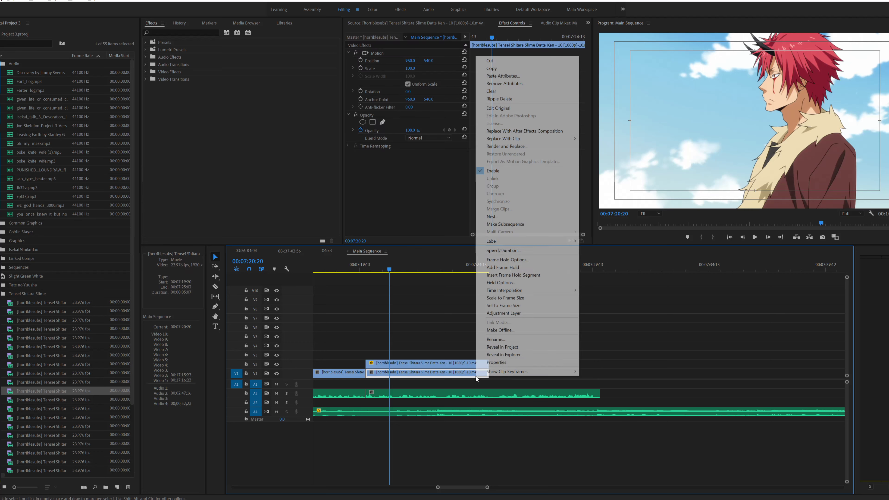
click(514, 251)
click(454, 231)
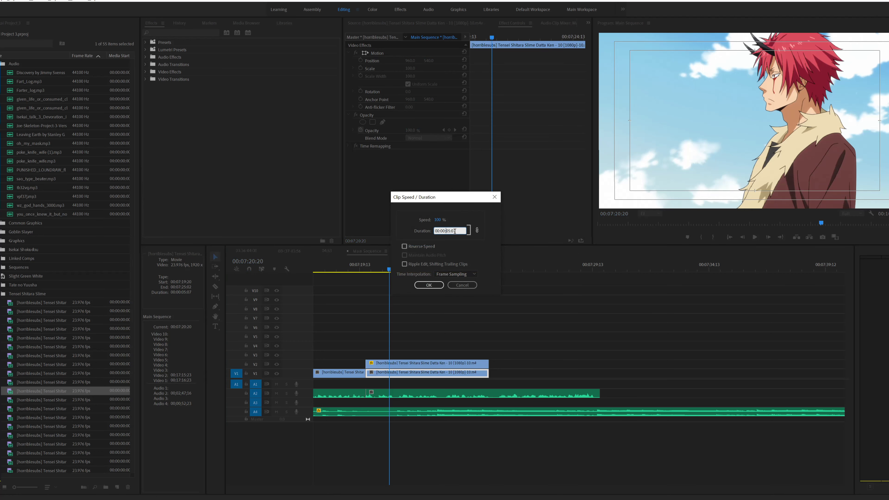
key(BackSpace)
key(BackSpace)
text(10)
key(Return)
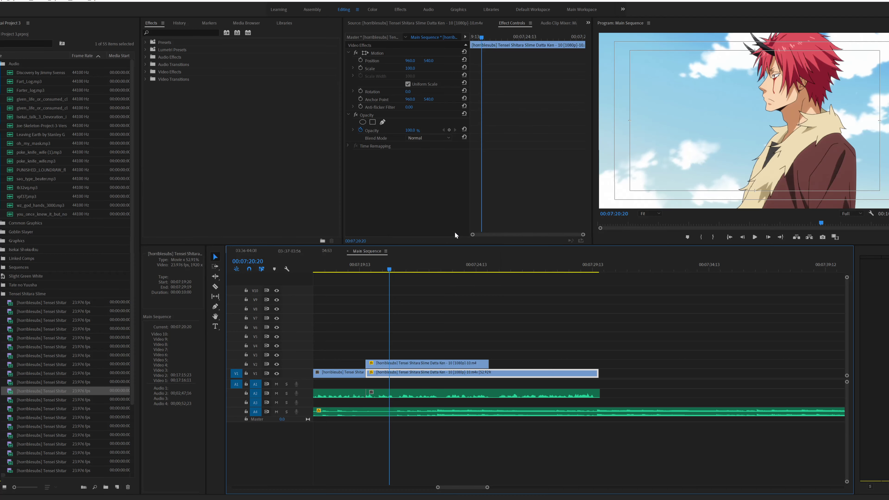
Step: Extend the end of the masked V2 clip to the end of the slowed V1 clip and scrub through to check
click(550, 340)
drag(489, 362, 592, 354)
drag(418, 272, 504, 272)
drag(580, 268, 511, 277)
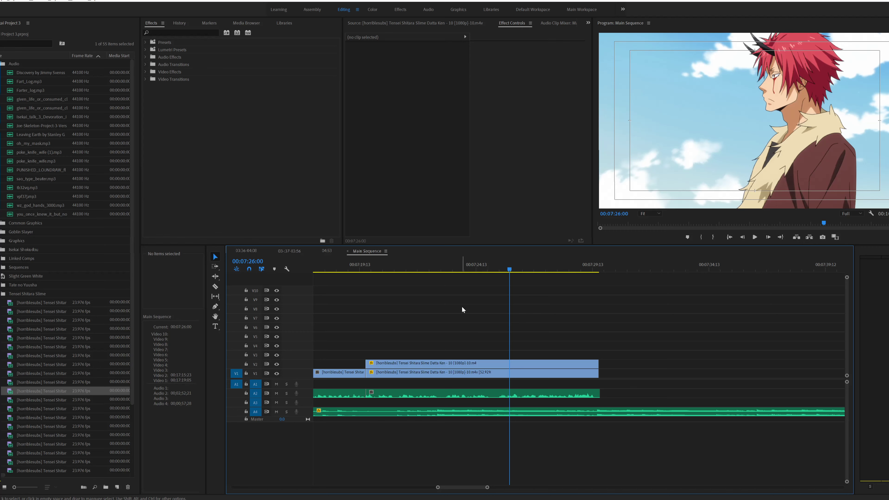
scroll(465, 310, up, 1)
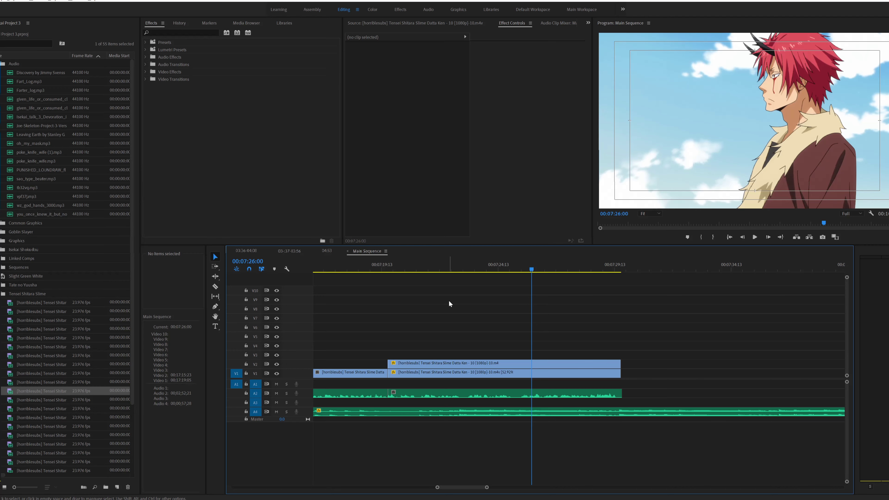
key(alt+Tab)
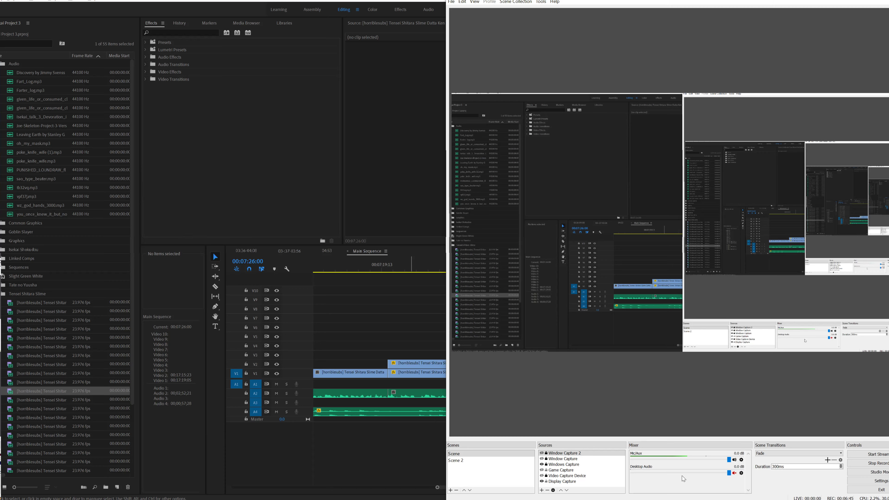